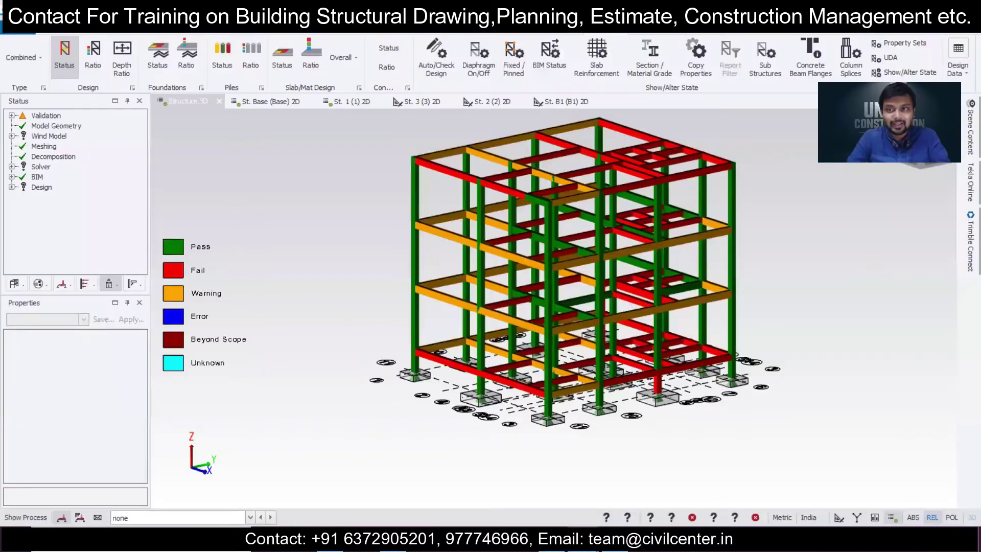
Step: Show the design ratio of all beams and columns as colours in the 3D structure view
right_drag(718, 313, 859, 288)
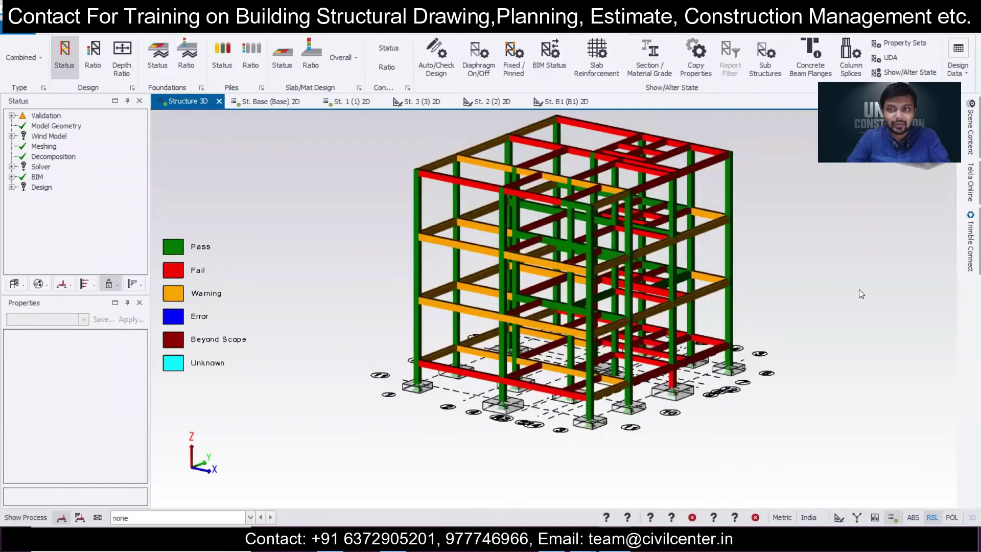
middle_drag(860, 288, 812, 334)
scroll(820, 325, up, 1)
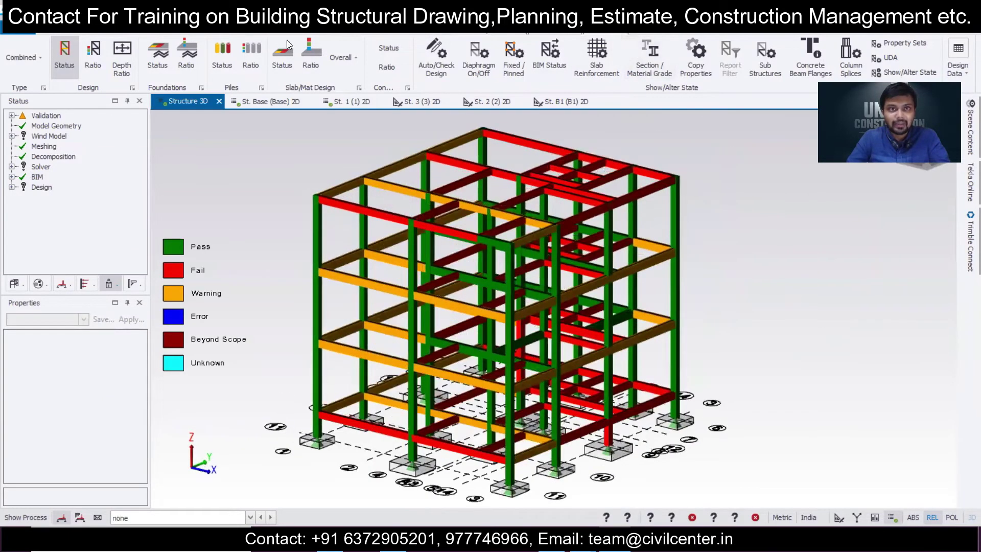
click(91, 51)
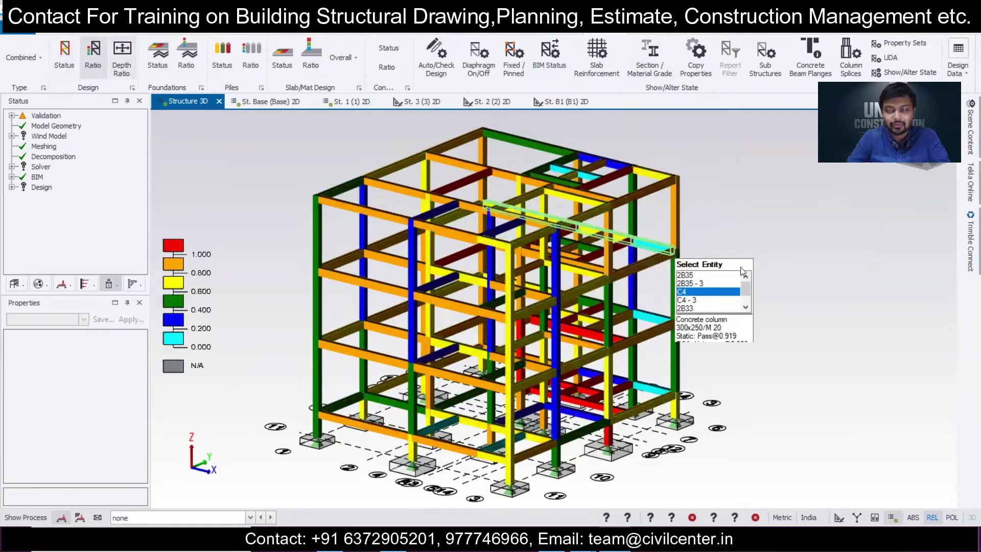
shift+middle_drag(742, 271, 727, 307)
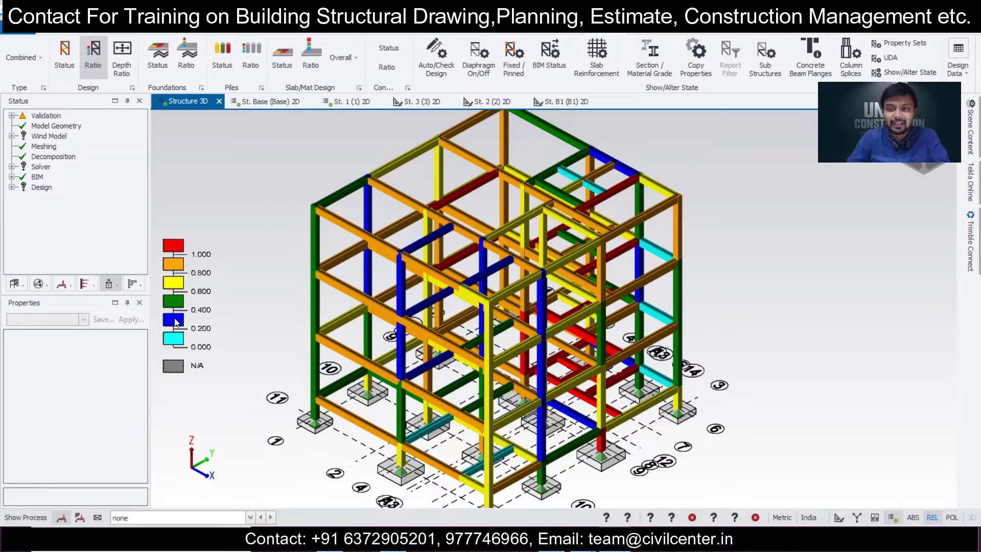
Step: Run a static member check on column C11, review its longitudinal bars summary and close the results
scroll(691, 384, up, 3)
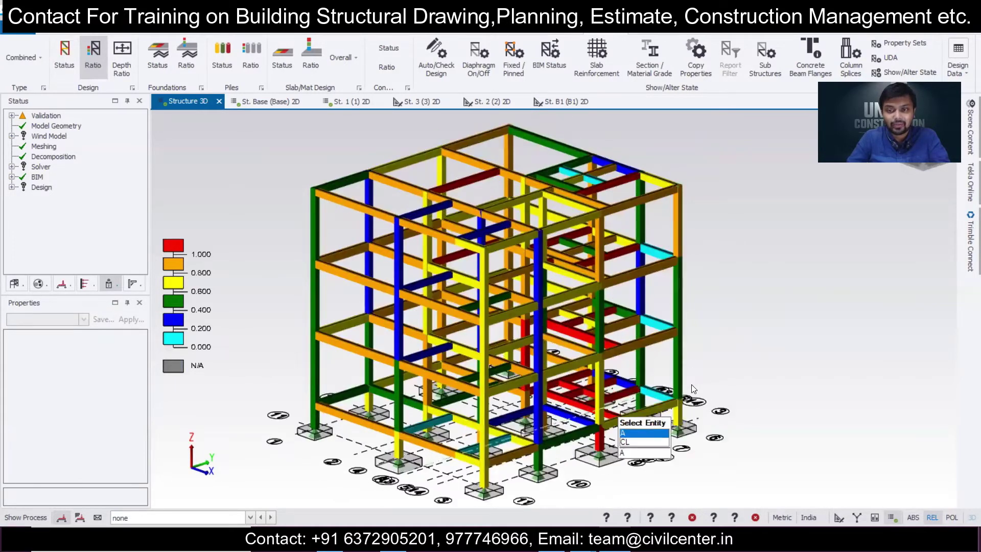
scroll(691, 384, up, 2)
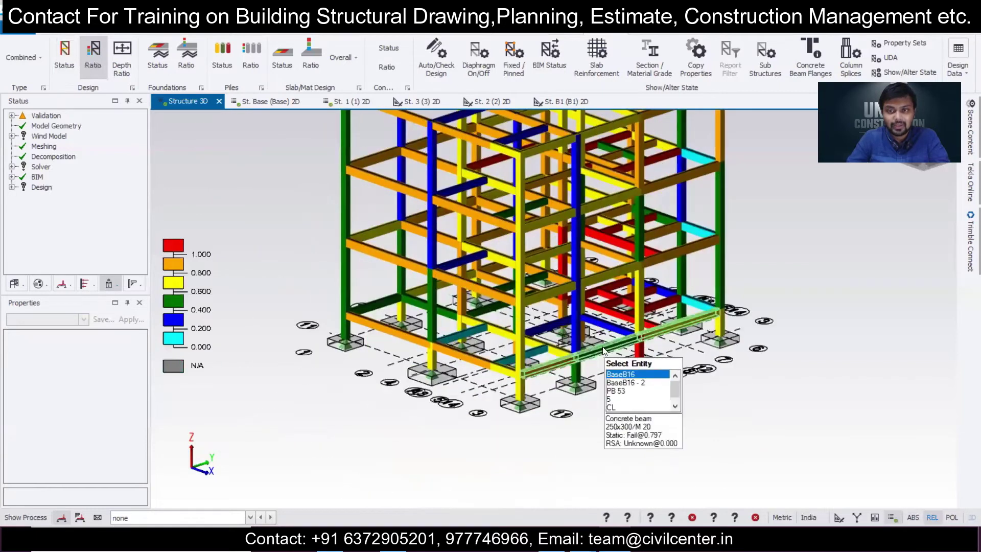
scroll(577, 341, up, 1)
mouse_move(561, 327)
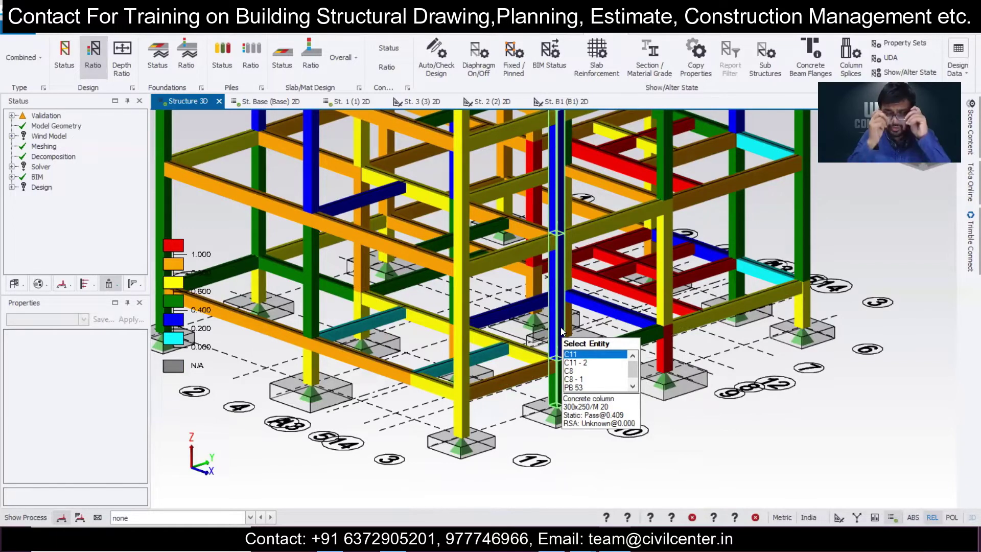
click(561, 321)
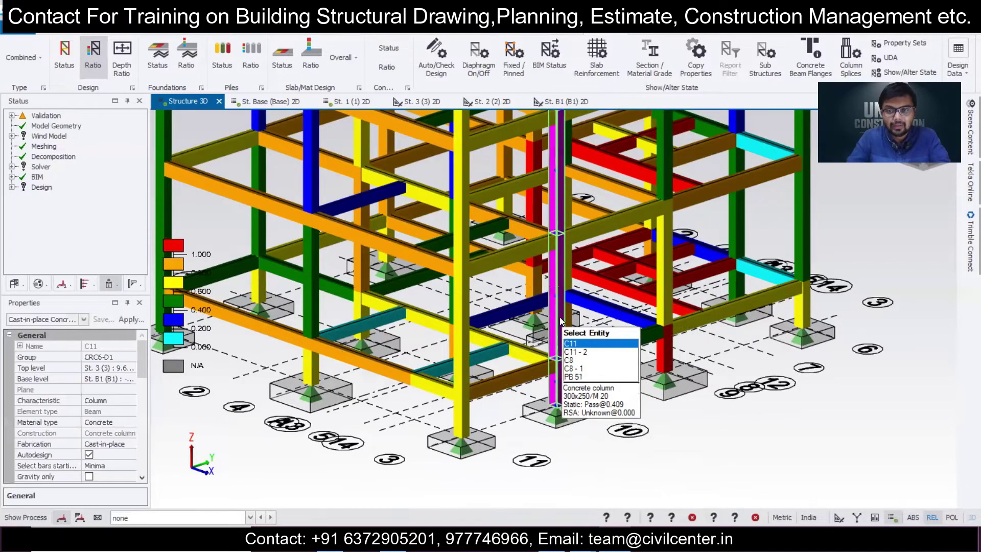
right_click(560, 317)
mouse_move(614, 264)
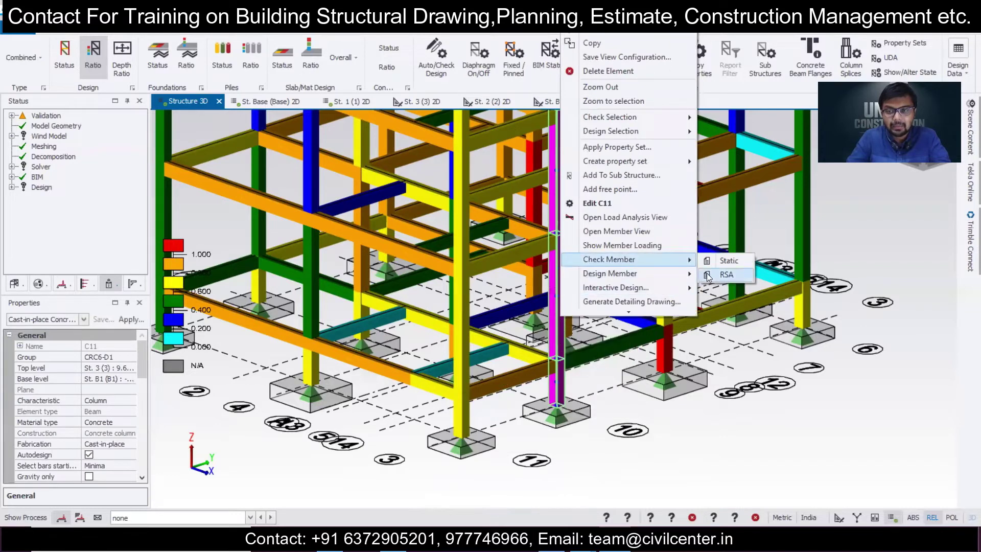
click(718, 261)
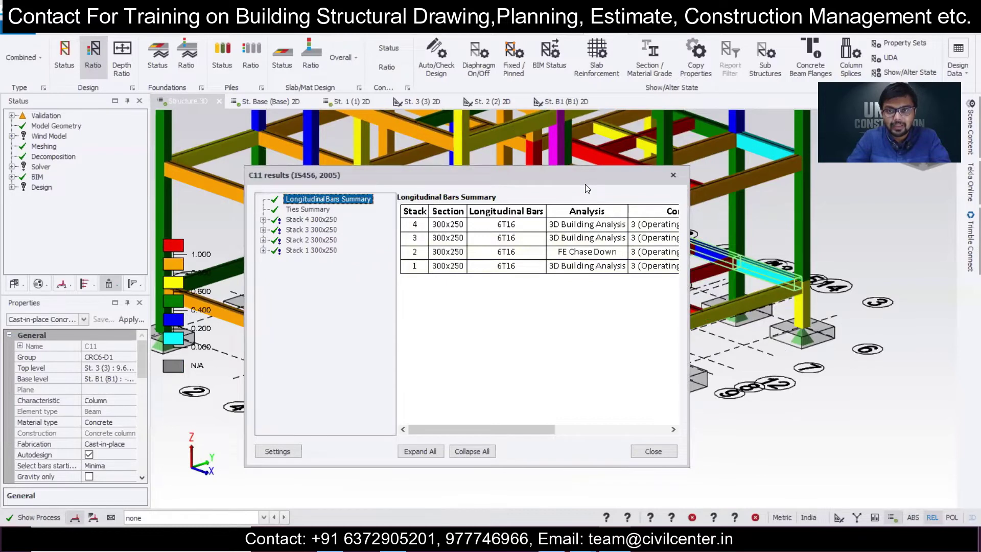
key(Escape)
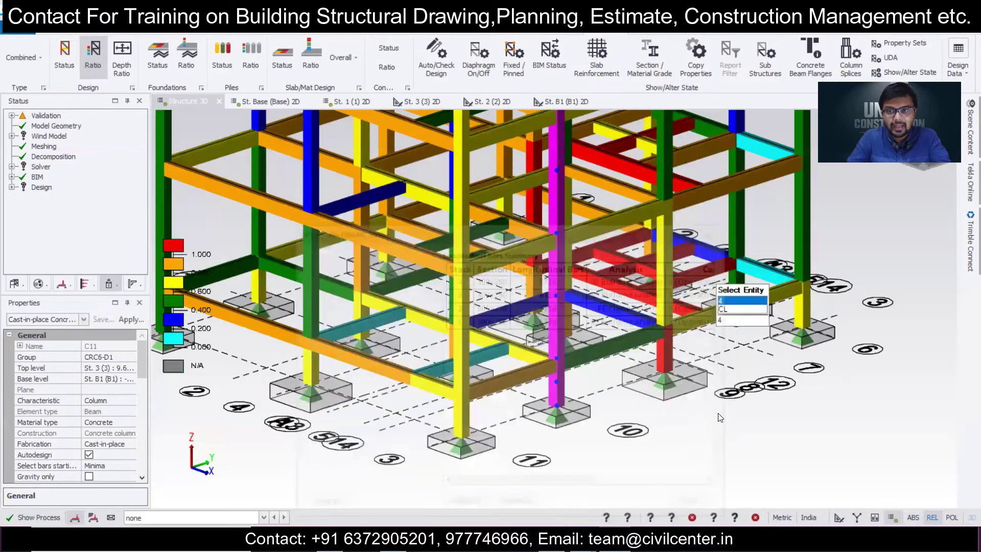
click(724, 423)
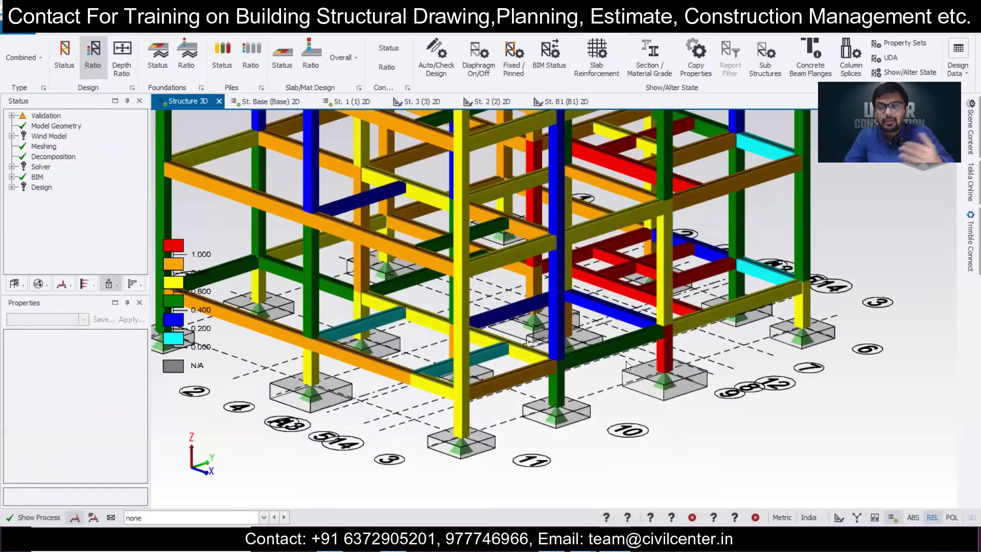
Step: Open the interactive design of column C11 and try section 250x250 for all stacks
click(555, 340)
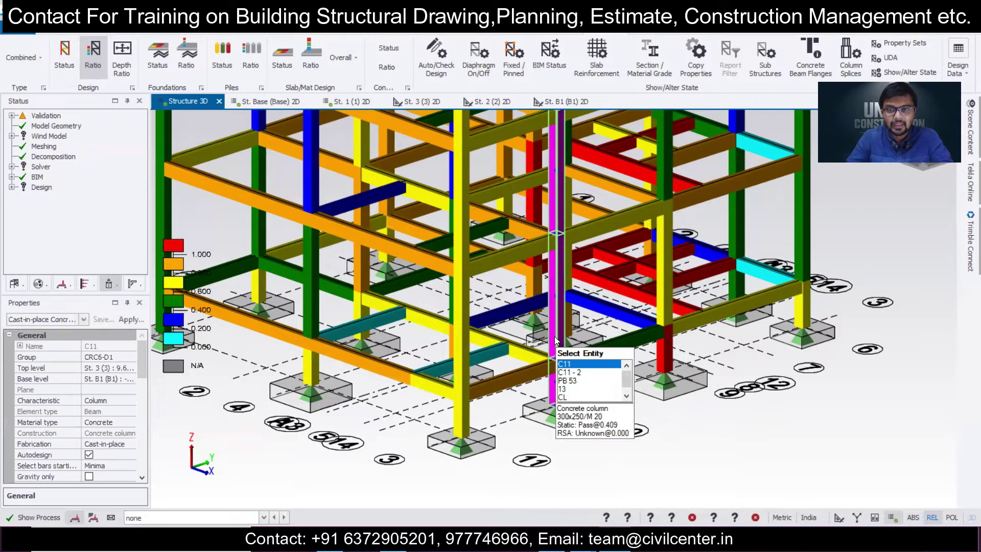
right_click(555, 340)
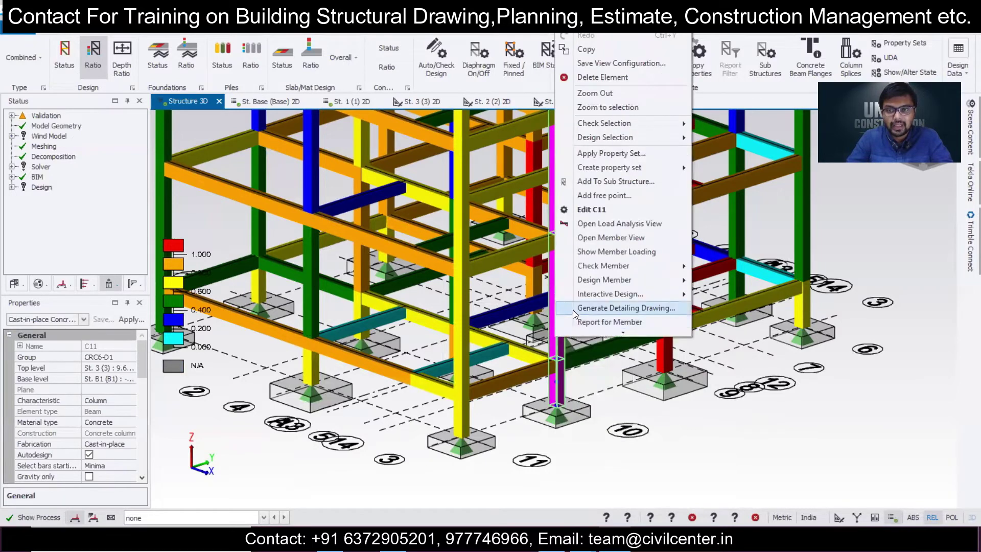
mouse_move(583, 296)
click(719, 298)
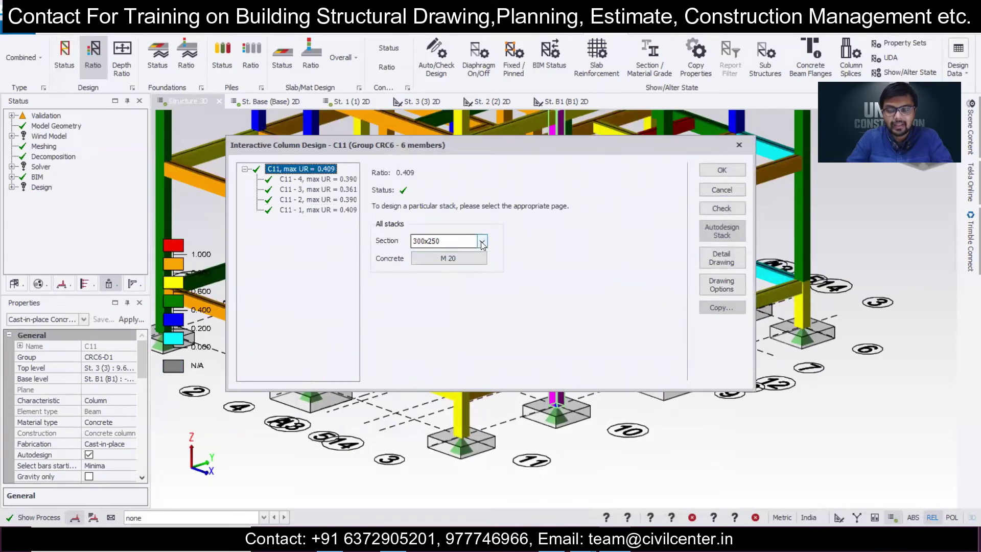
click(482, 241)
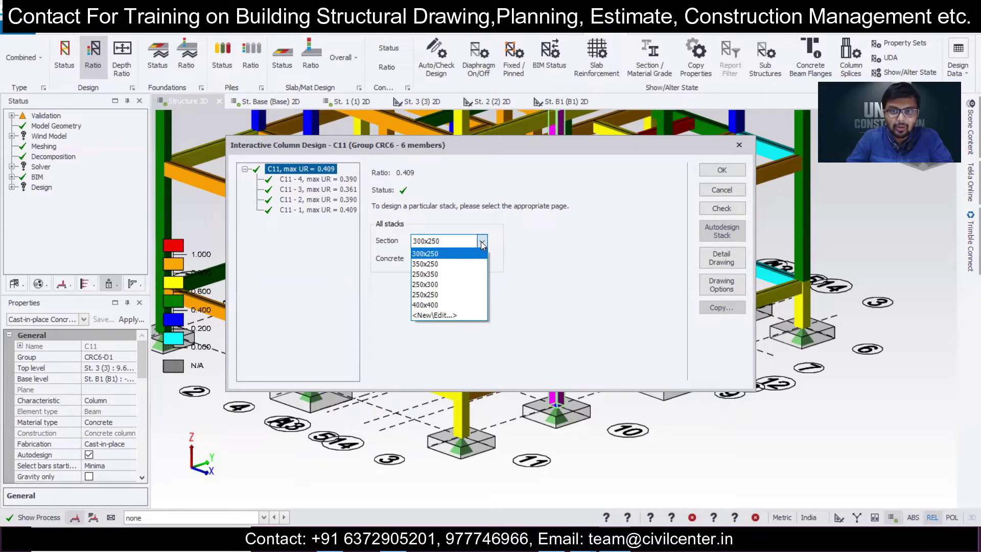
click(464, 294)
Step: Check column C11 with the trial section, review each stack's ratio and status, and accept the interactive design
click(721, 209)
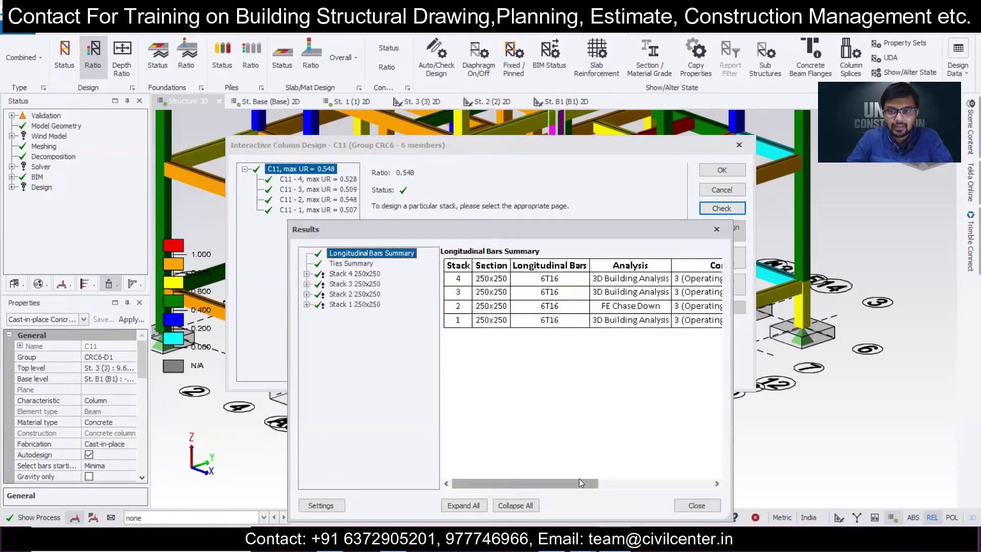
drag(578, 480, 725, 493)
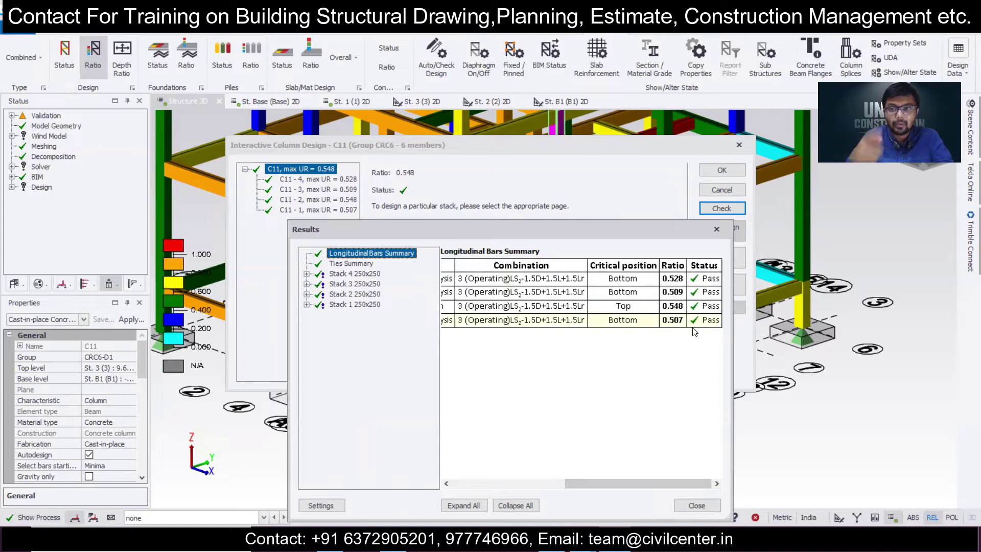
click(716, 229)
click(722, 170)
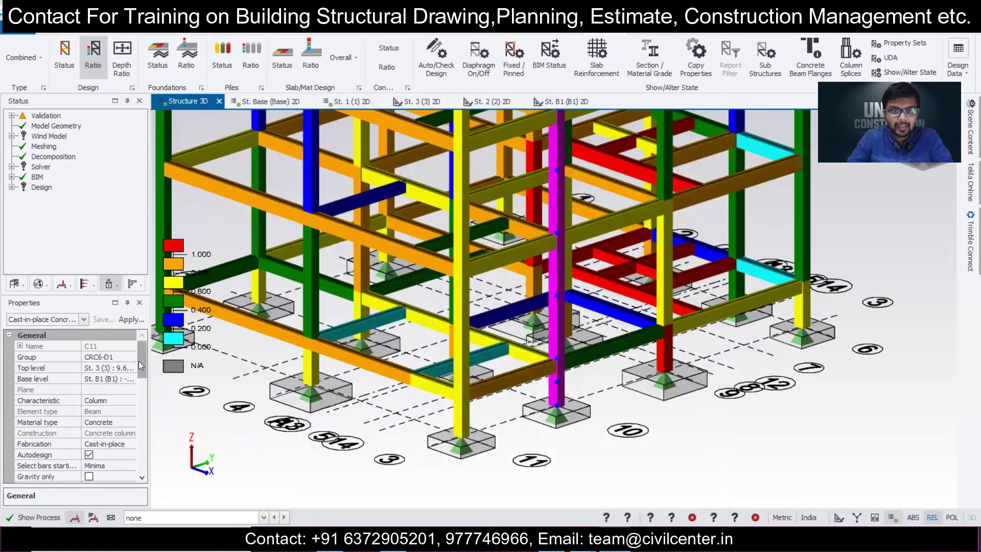
Step: Set the section of all stacks of column C11 to 250x250 in its properties
drag(140, 361, 143, 401)
click(128, 390)
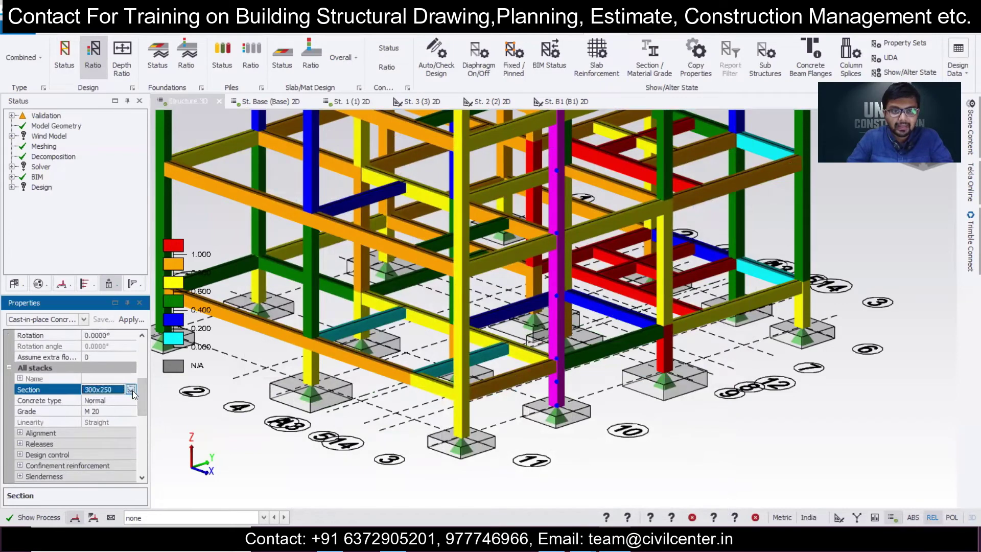
click(130, 389)
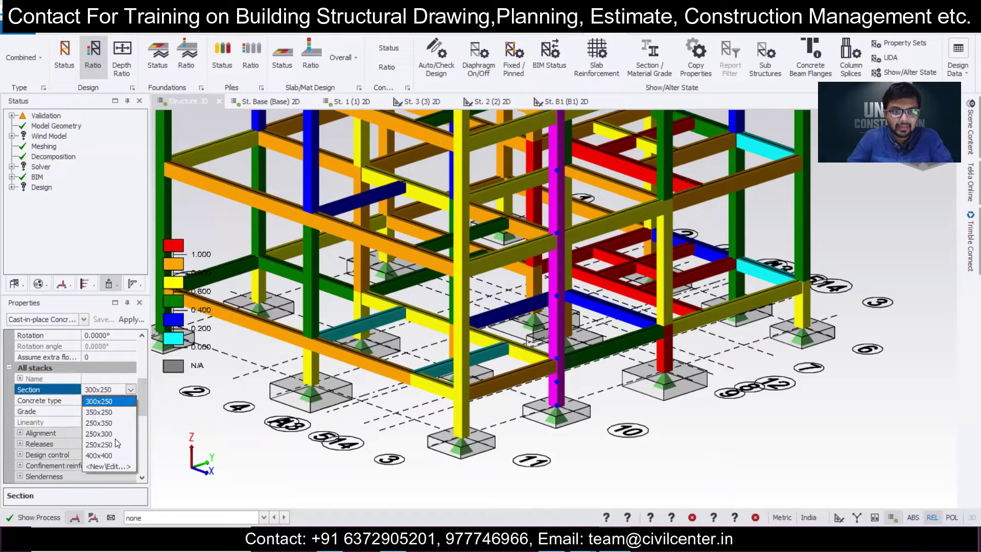
click(98, 444)
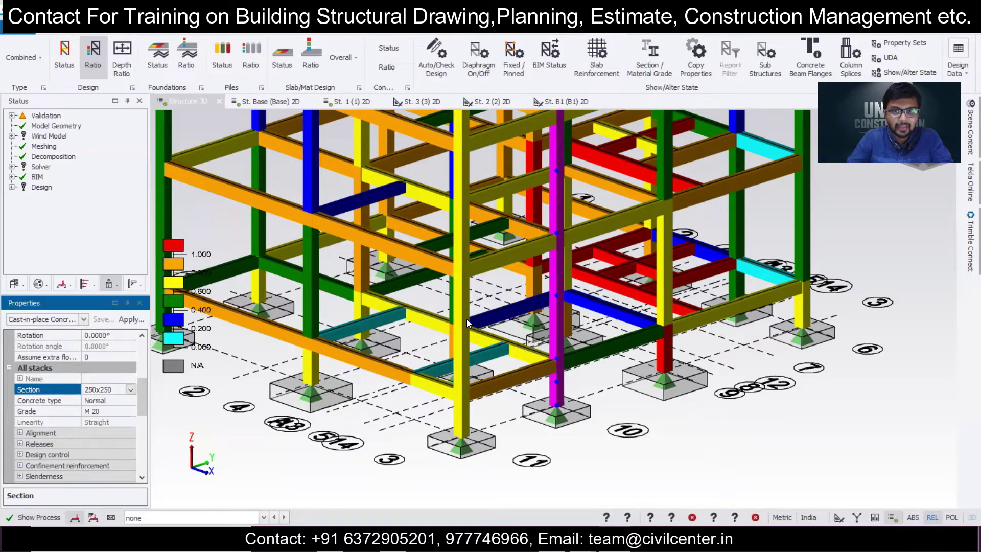
Step: Run the static member design for column C11, close its results and clear the selection
right_click(554, 313)
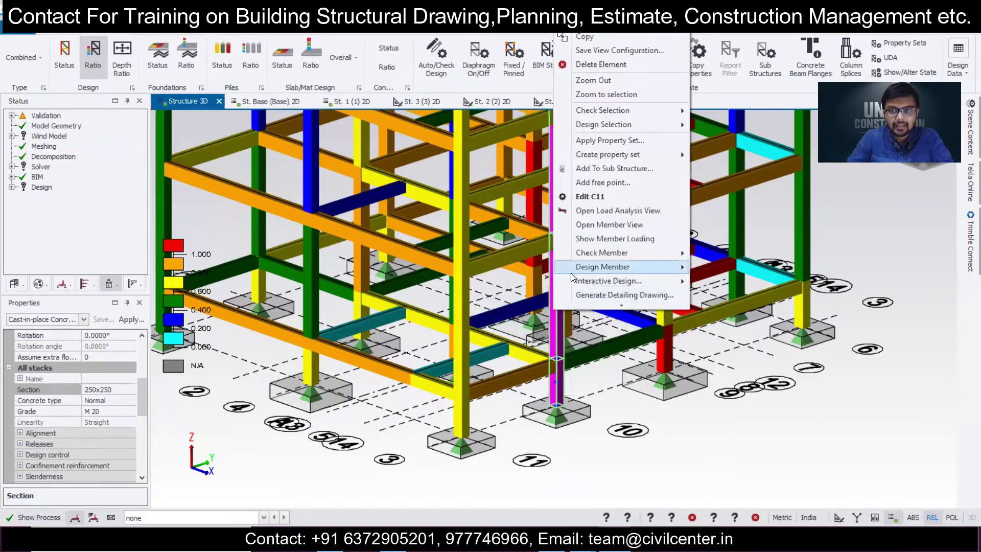
mouse_move(638, 267)
click(743, 274)
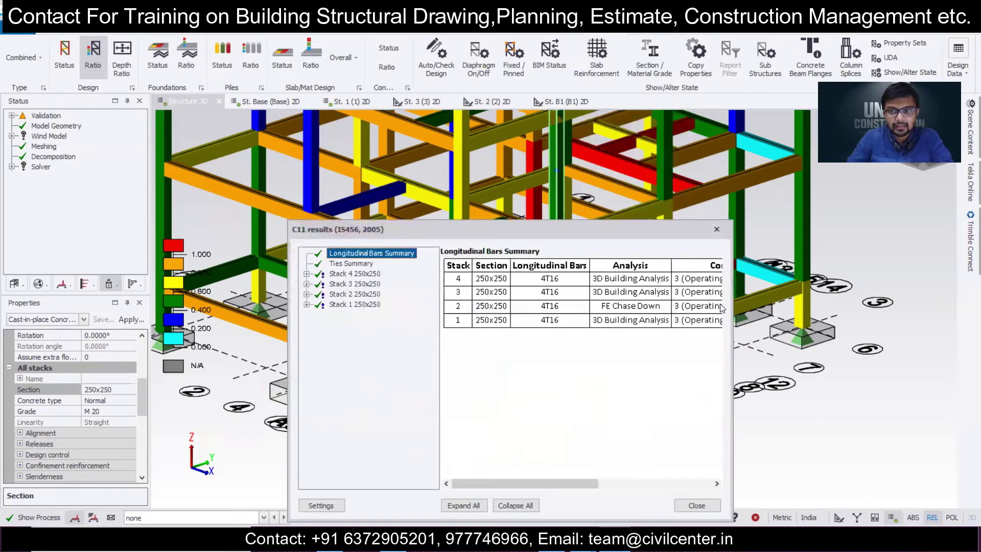
click(716, 229)
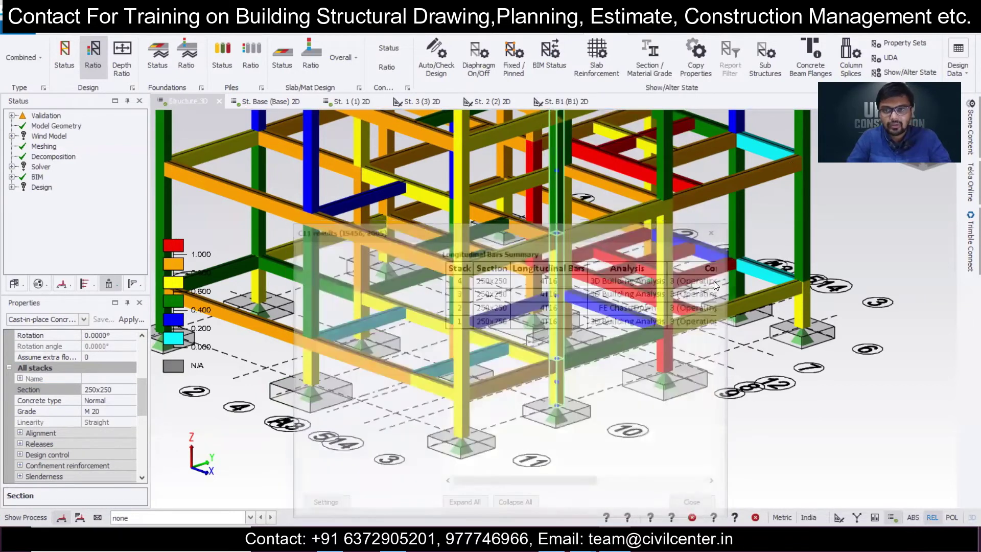
mouse_move(717, 301)
key(Escape)
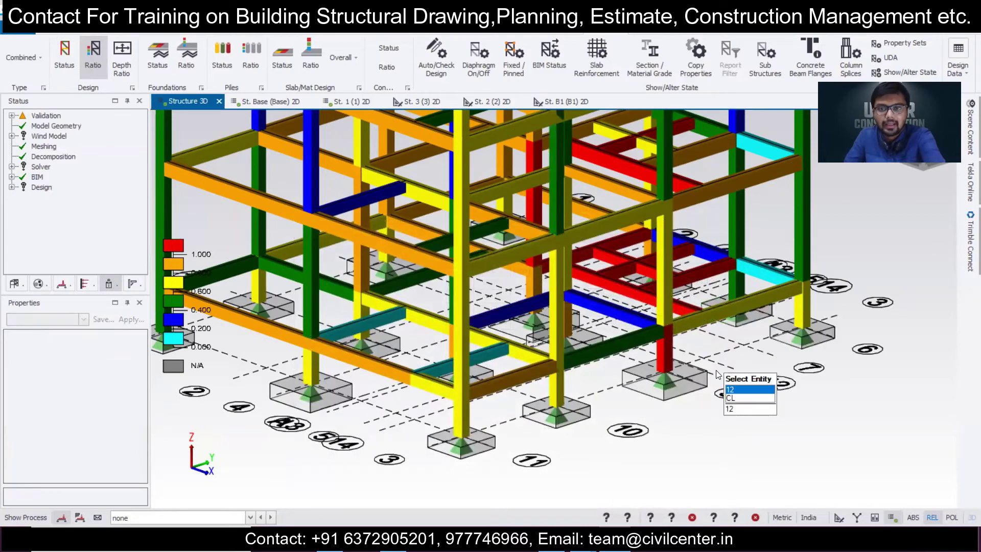
Step: Examine the ratio colours of the redesigned column C11 and the neighbouring columns and footings against the legend
mouse_move(685, 429)
right_down()
mouse_move(731, 425)
mouse_move(685, 447)
right_up()
mouse_move(537, 340)
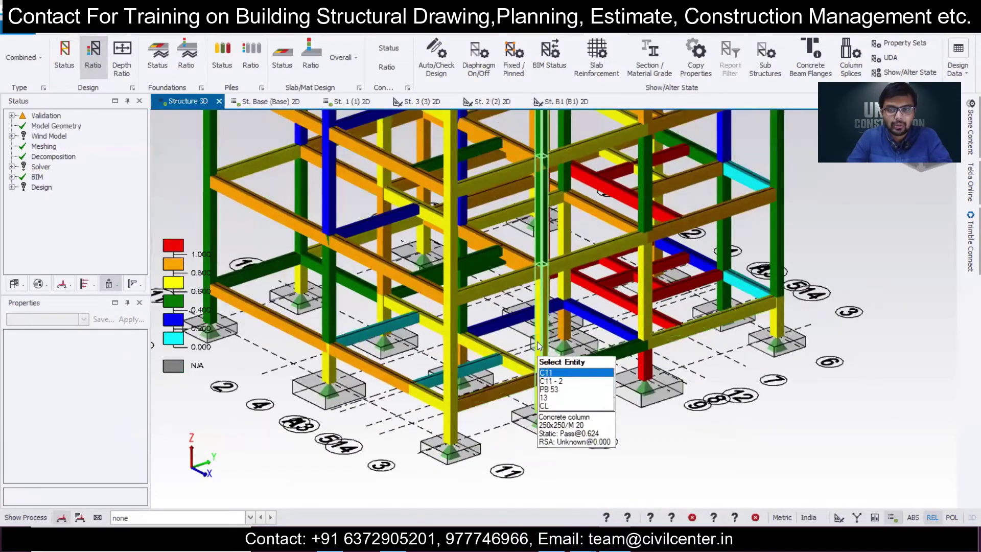
scroll(539, 347, up, 3)
right_drag(570, 341, 548, 343)
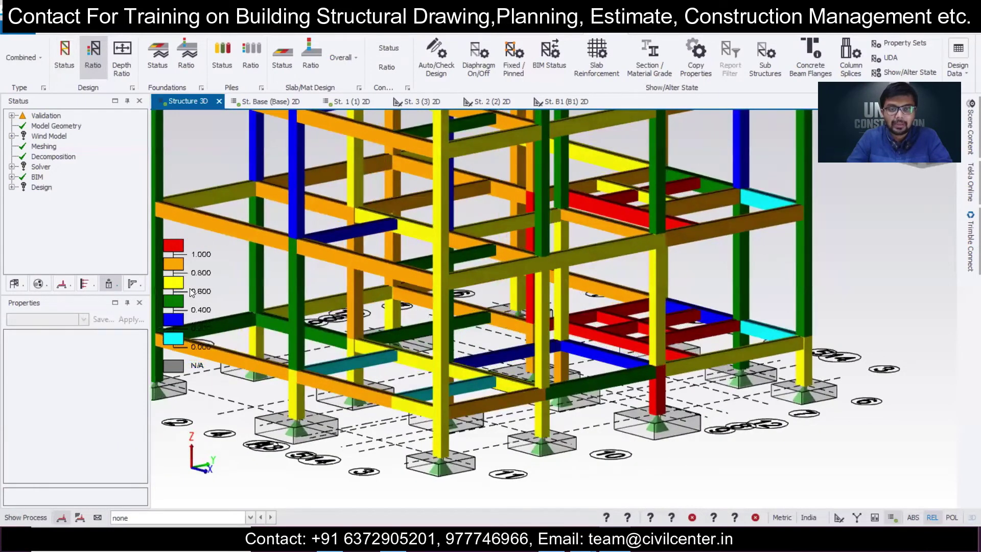
mouse_move(507, 299)
scroll(508, 325, up, 1)
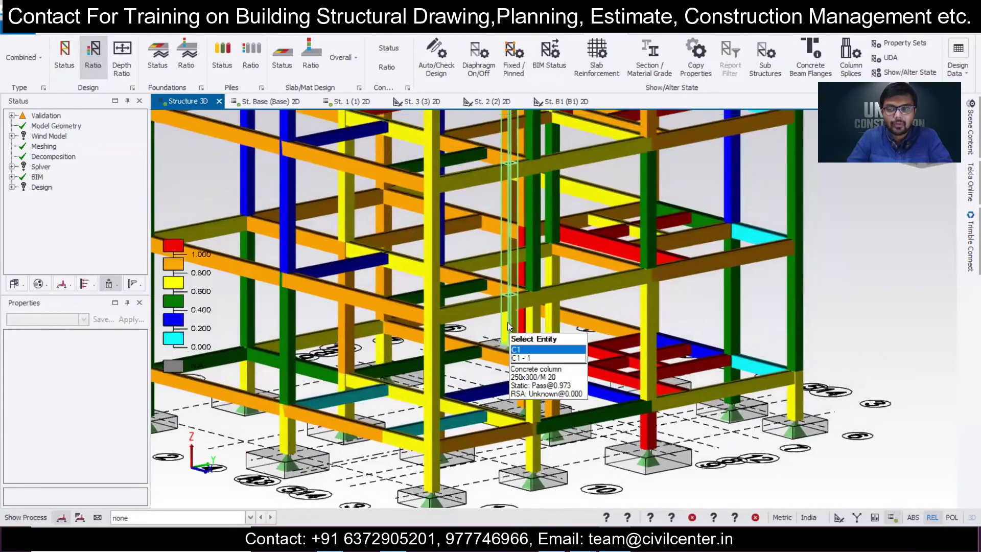
scroll(508, 322, down, 2)
mouse_move(694, 380)
scroll(694, 381, up, 1)
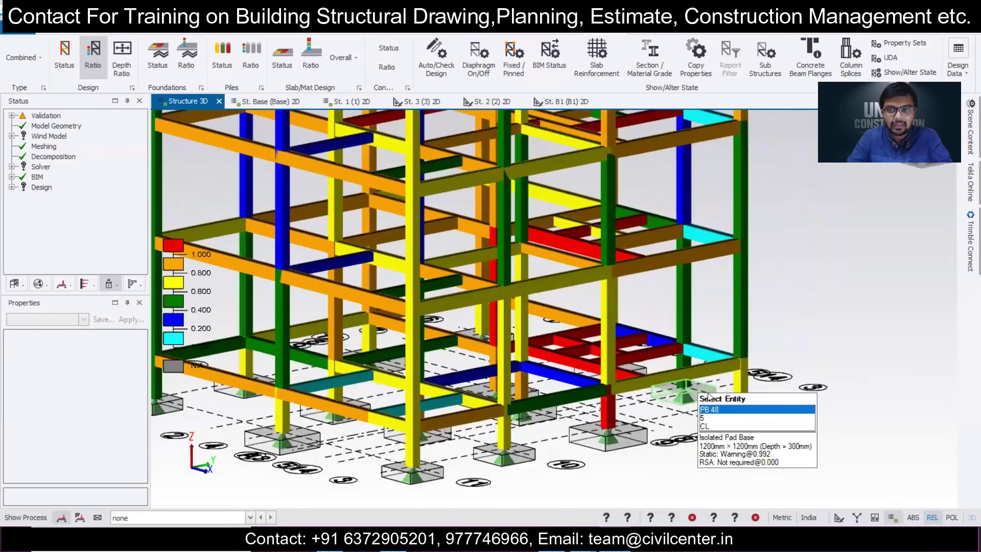
Step: Examine the ratio colours of the beams and columns of the whole frame from several sides
right_drag(707, 396, 758, 385)
scroll(758, 385, down, 2)
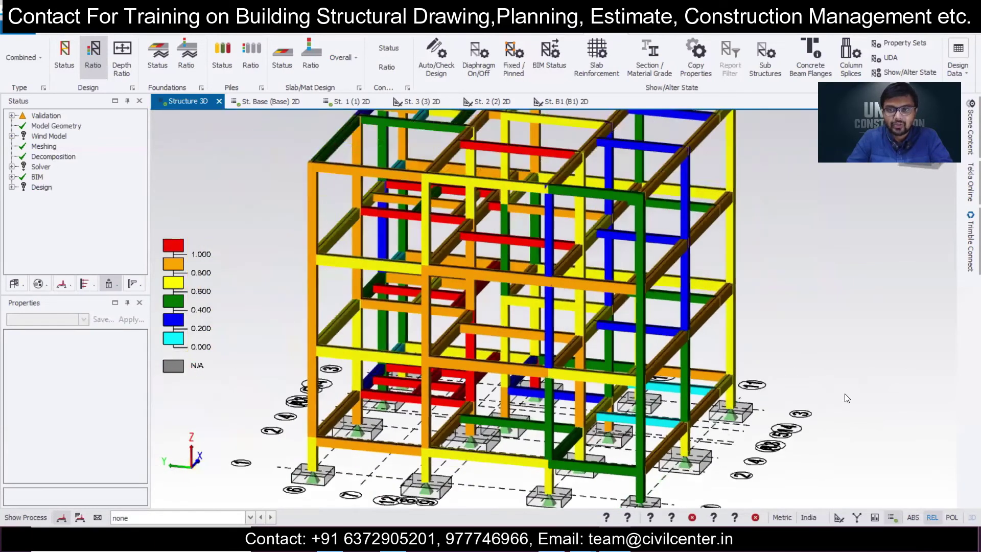
right_drag(847, 398, 687, 421)
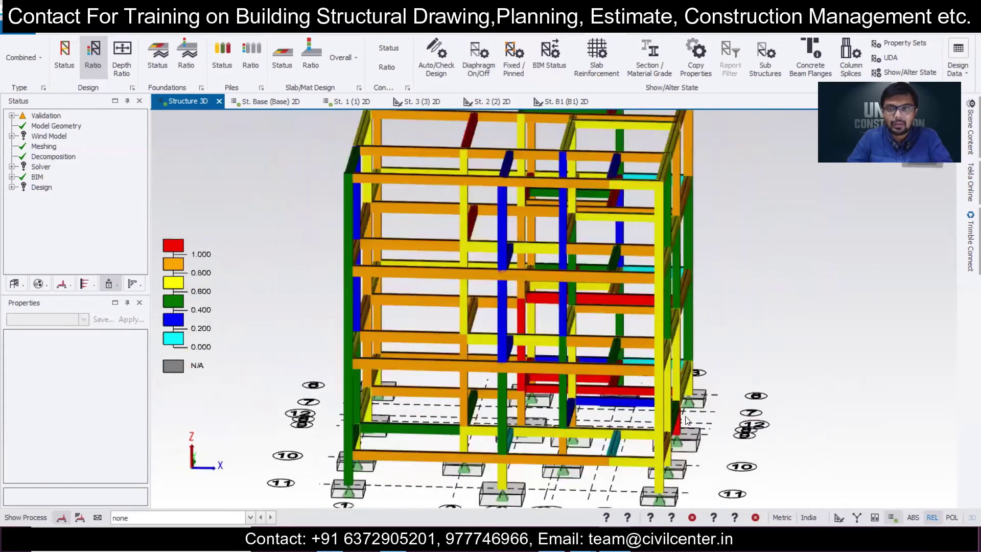
key(Left)
scroll(527, 377, up, 3)
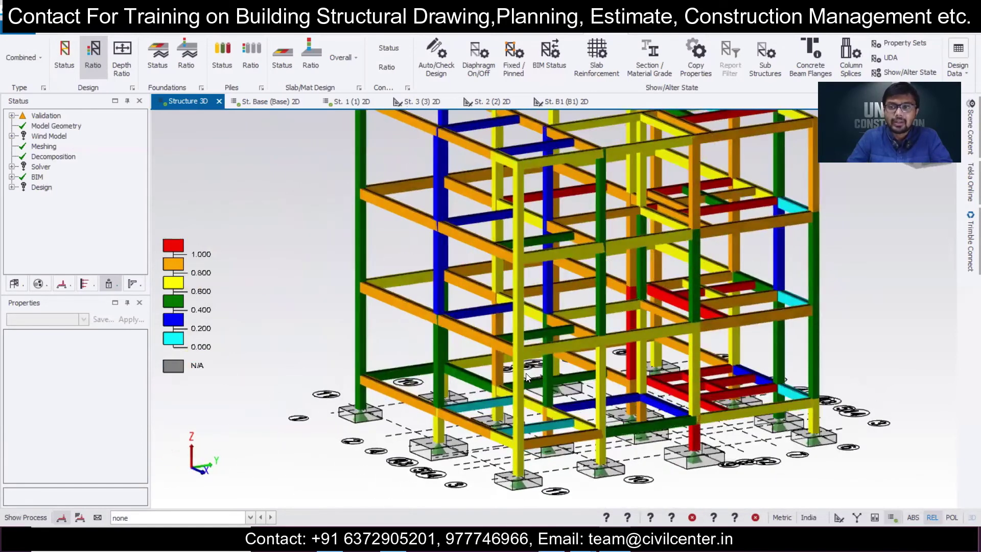
scroll(550, 343, down, 3)
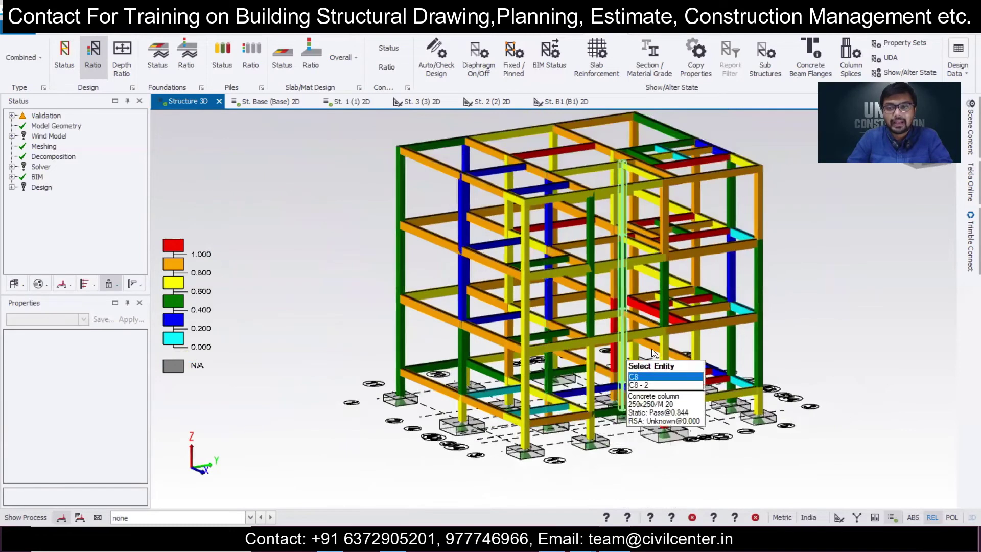
key(Left)
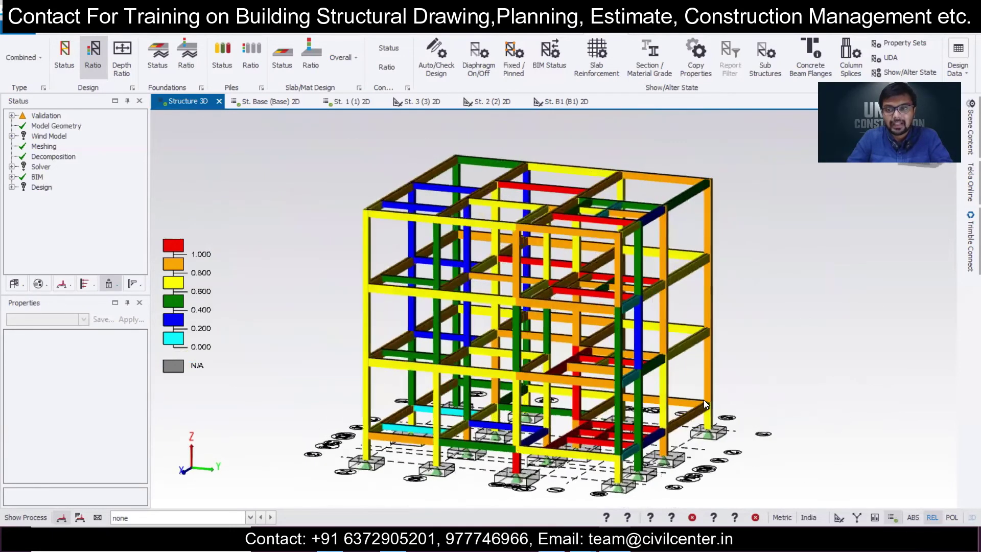